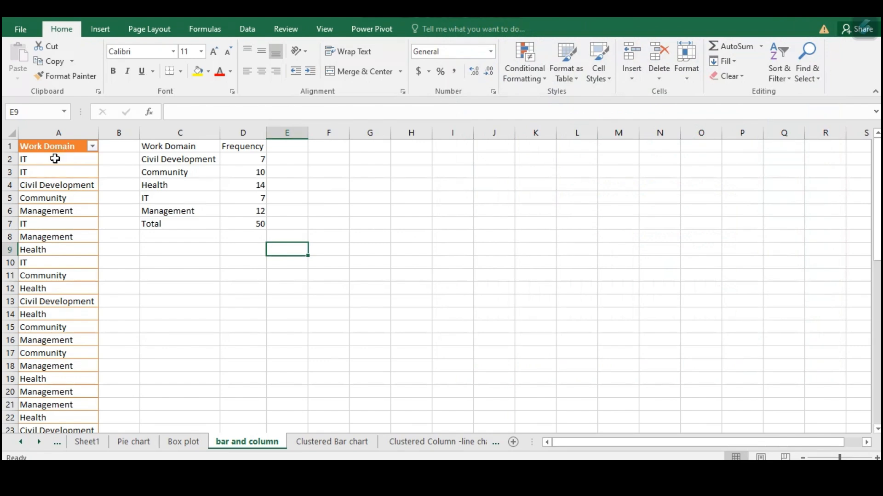
Review the Work Domain entries in column A and the frequency table beside them
{"action": "left_click", "coordinate": [67, 145]}
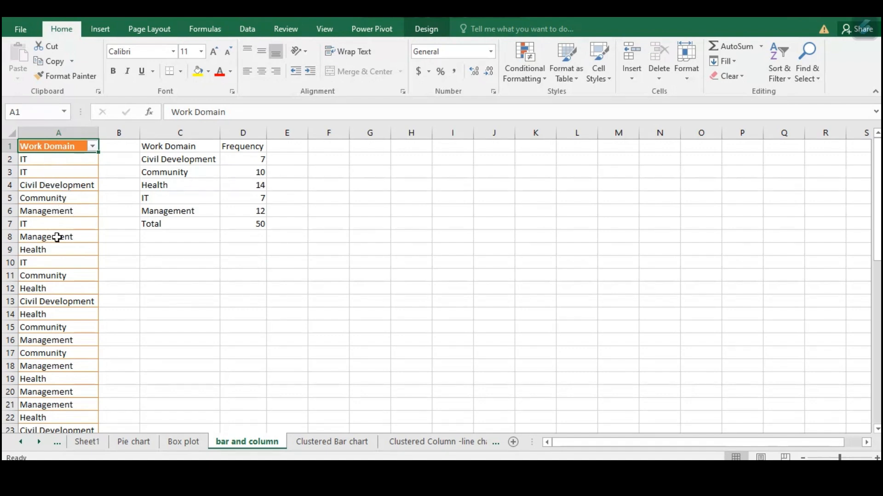
{"action": "scroll", "coordinate": [59, 236], "scroll_direction": "down", "scroll_amount": 15}
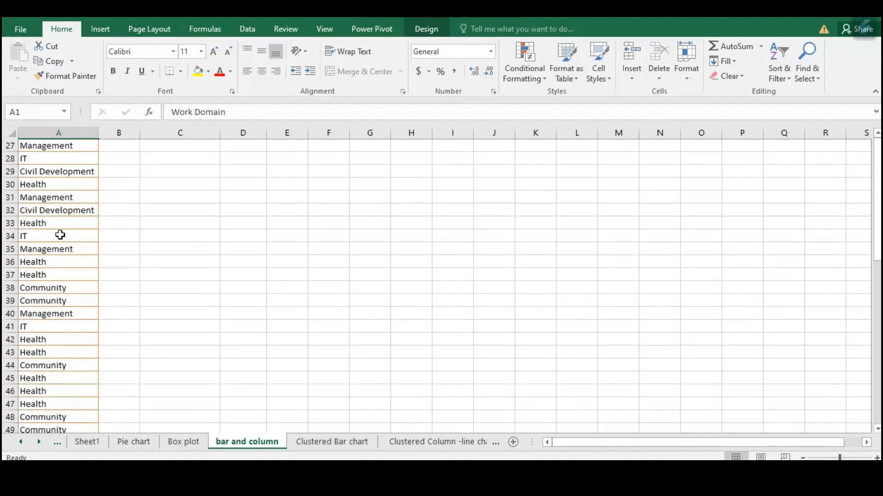
{"action": "scroll", "coordinate": [59, 235], "scroll_direction": "up", "scroll_amount": 16}
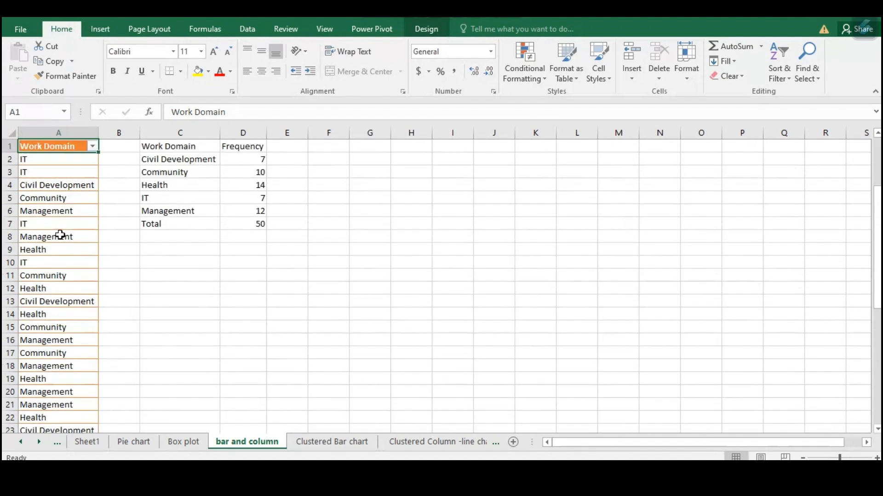
{"action": "scroll", "coordinate": [60, 234], "scroll_direction": "down", "scroll_amount": 5}
{"action": "scroll", "coordinate": [59, 235], "scroll_direction": "up", "scroll_amount": 5}
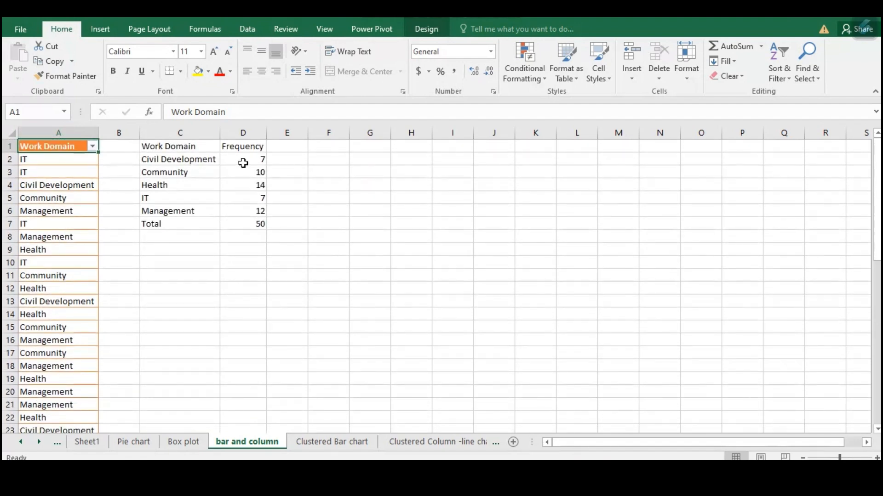
{"action": "scroll", "coordinate": [317, 275], "scroll_direction": "up", "scroll_amount": 3}
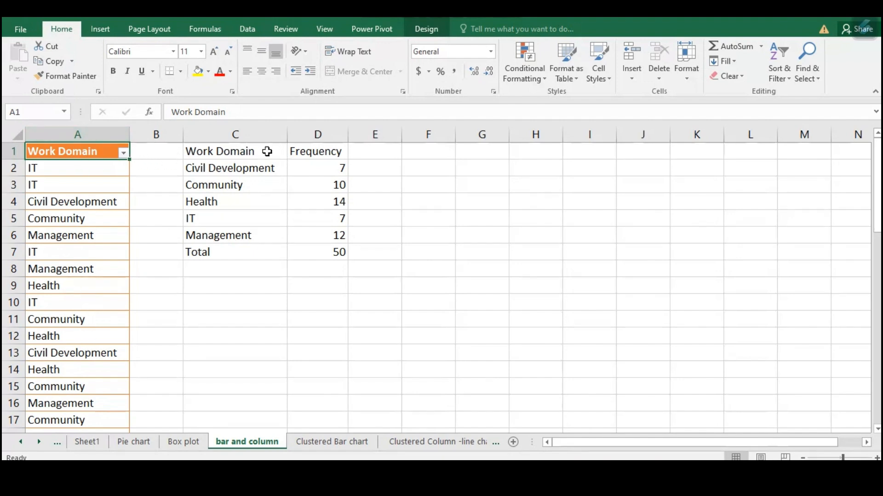
Insert a Clustered Column chart from C1:D6, leaving out the Total row, and place it beside the frequency table
{"action": "left_click_drag", "start_coordinate": [260, 150], "coordinate": [339, 235]}
{"action": "left_click_drag", "start_coordinate": [235, 155], "coordinate": [335, 233]}
{"action": "left_click", "coordinate": [107, 27]}
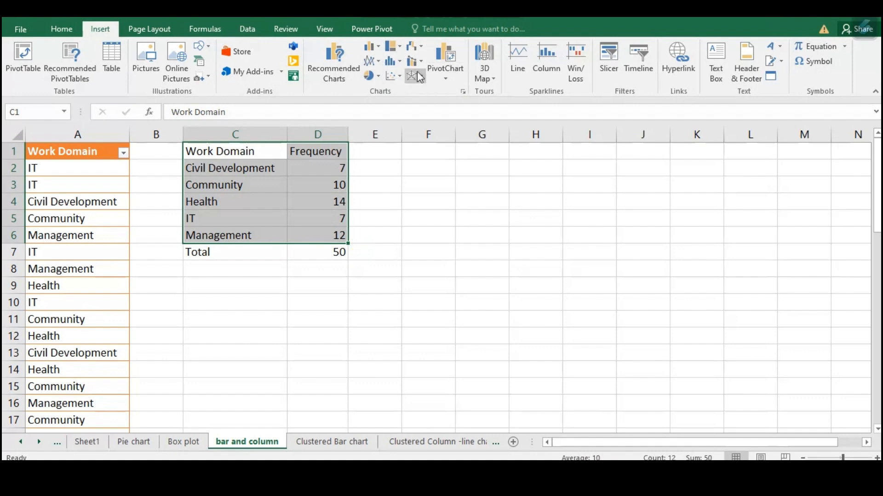
{"action": "left_click", "coordinate": [462, 93]}
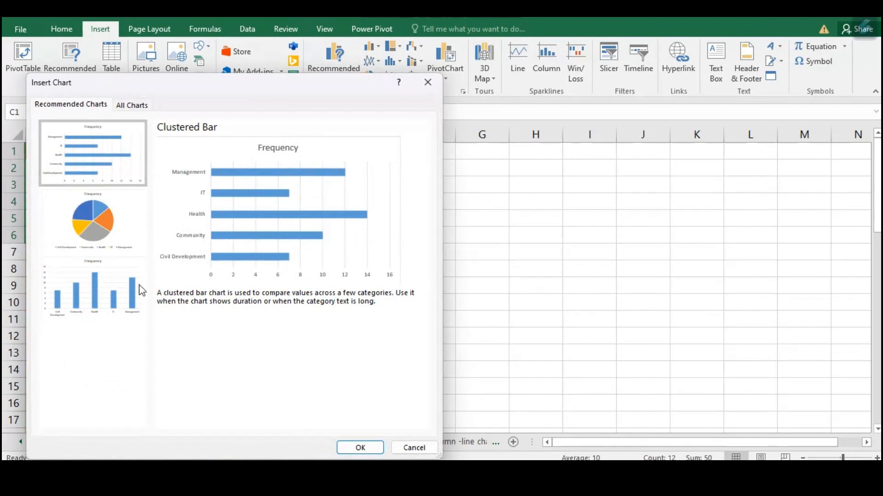
{"action": "left_click", "coordinate": [106, 290]}
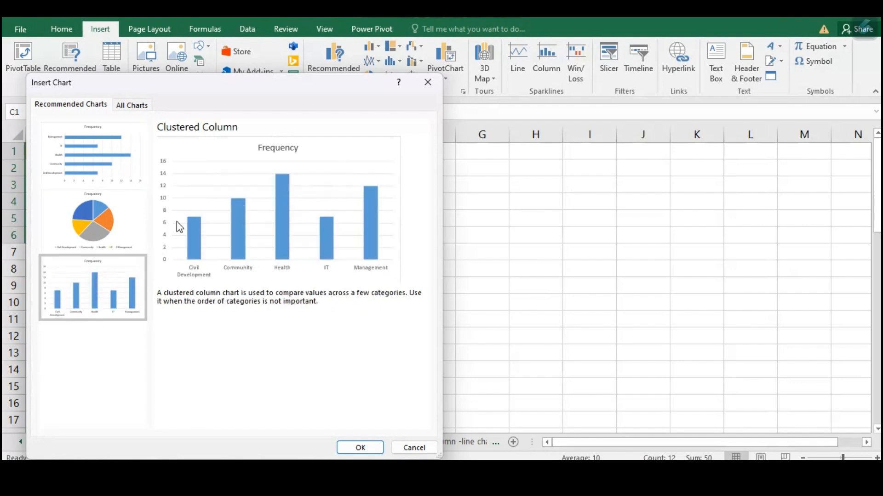
{"action": "left_click", "coordinate": [129, 113]}
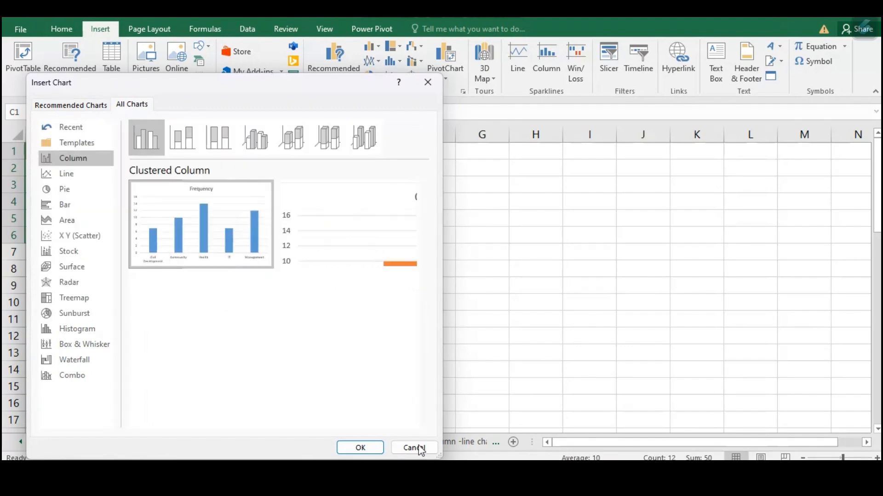
{"action": "left_click", "coordinate": [360, 448]}
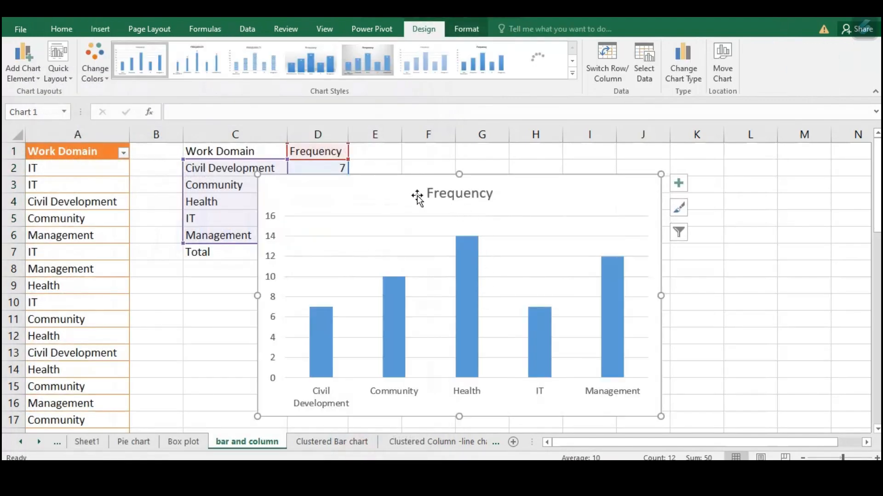
{"action": "left_click_drag", "start_coordinate": [468, 177], "coordinate": [535, 168]}
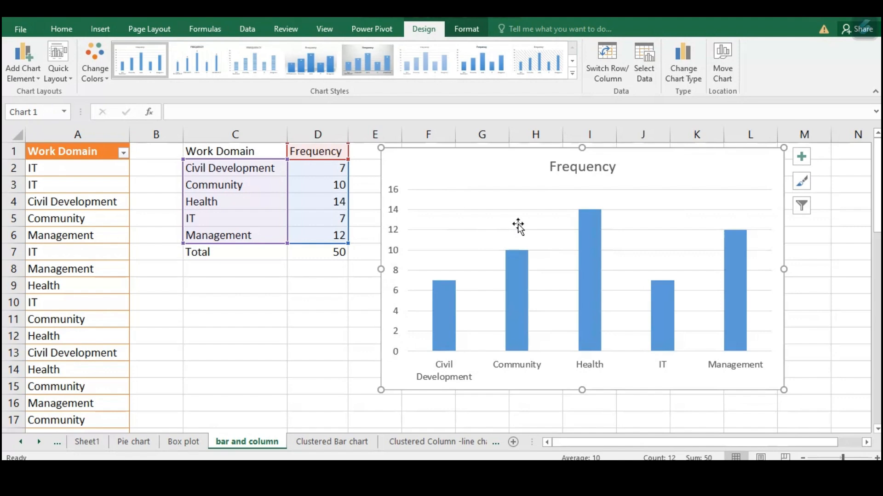
Add data labels to the chart's columns at the Inside End position
{"action": "mouse_move", "coordinate": [448, 277]}
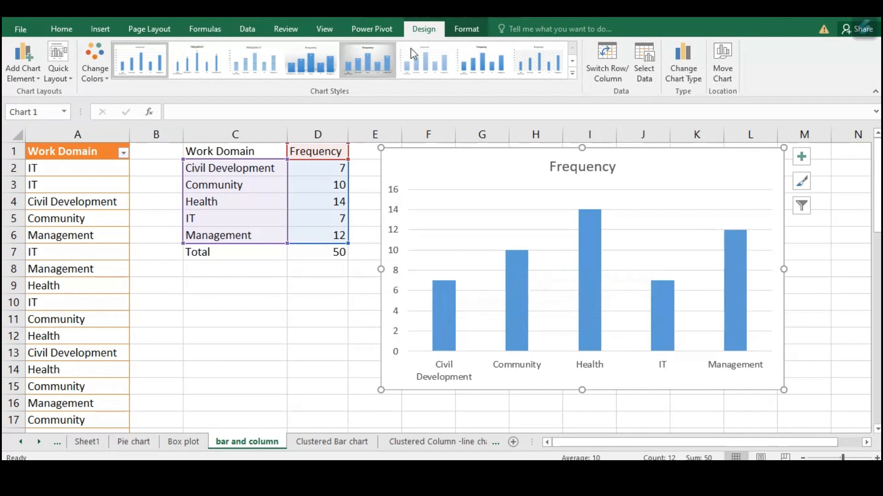
{"action": "left_click", "coordinate": [21, 72]}
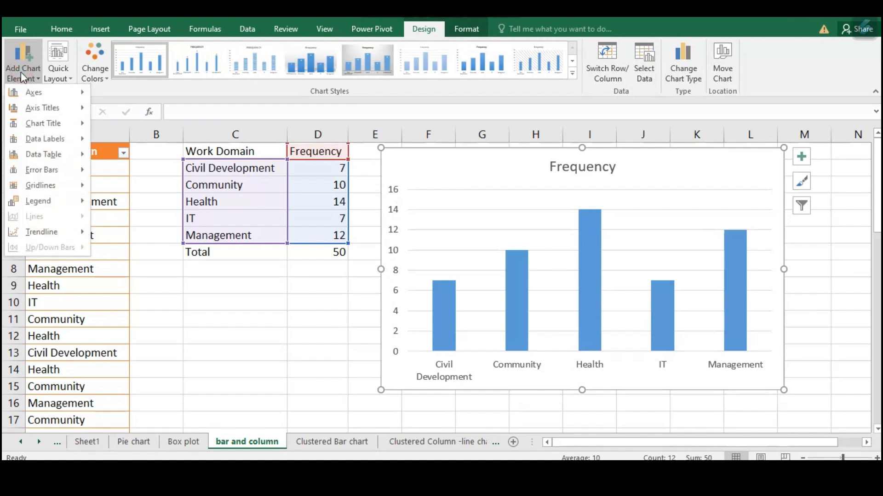
{"action": "mouse_move", "coordinate": [40, 140]}
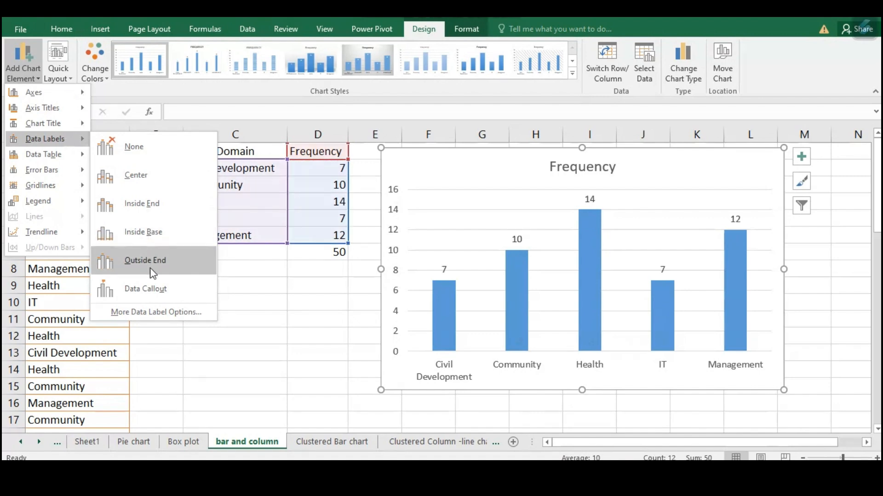
{"action": "left_click", "coordinate": [127, 210]}
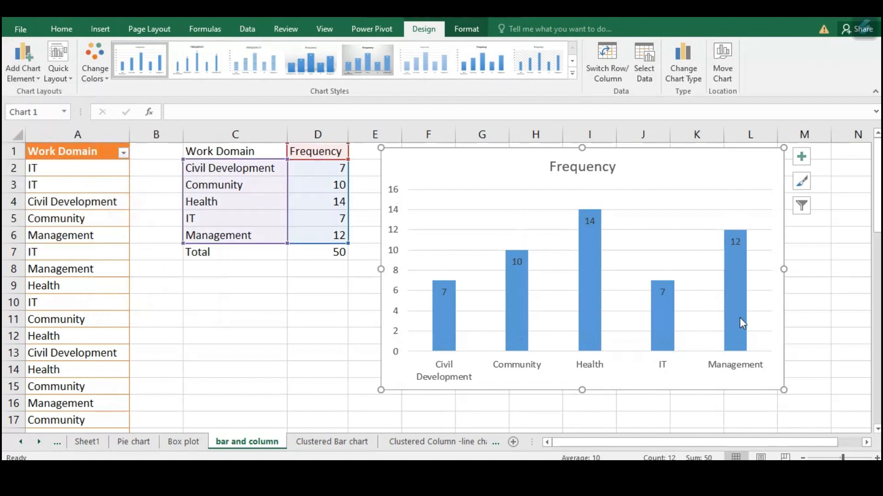
Change the chart title to "Number of Employees"
{"action": "left_click", "coordinate": [577, 170]}
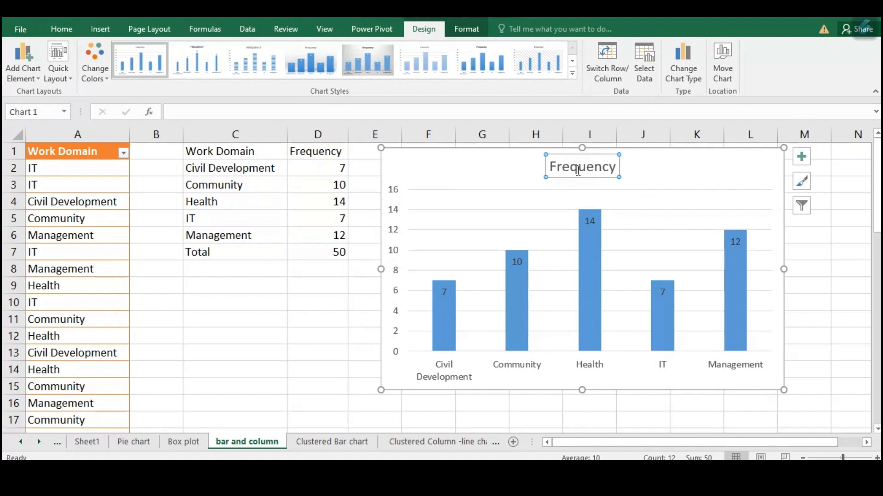
{"action": "type", "text": "Number of Empl"}
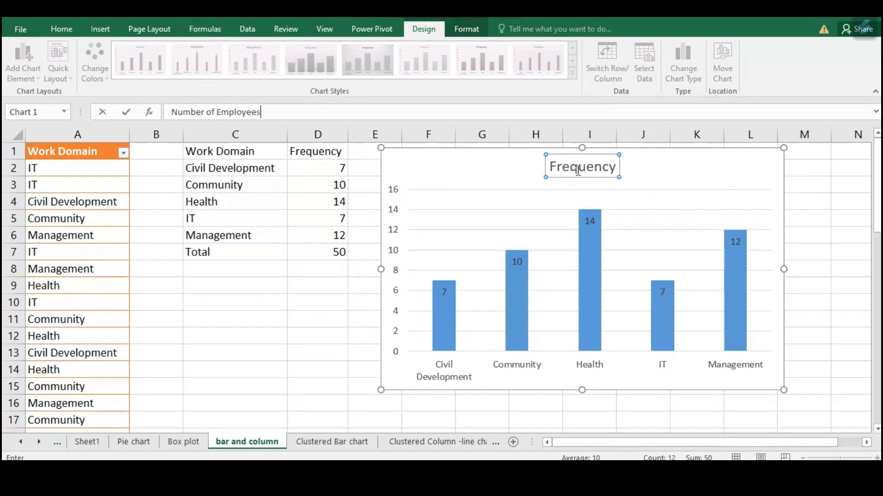
{"action": "type", "text": "oyees"}
{"action": "key", "text": "Return"}
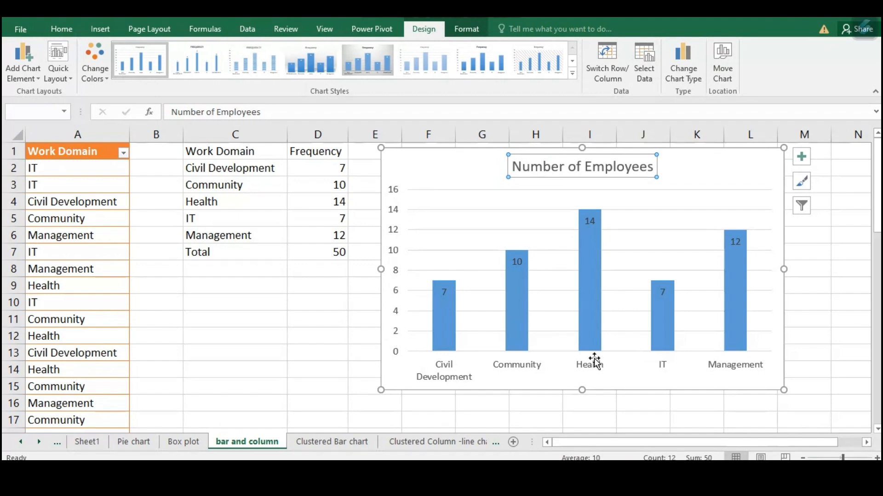
Turn on the chart's axis titles and set the vertical axis title to "Number of employees"
{"action": "left_click", "coordinate": [806, 159]}
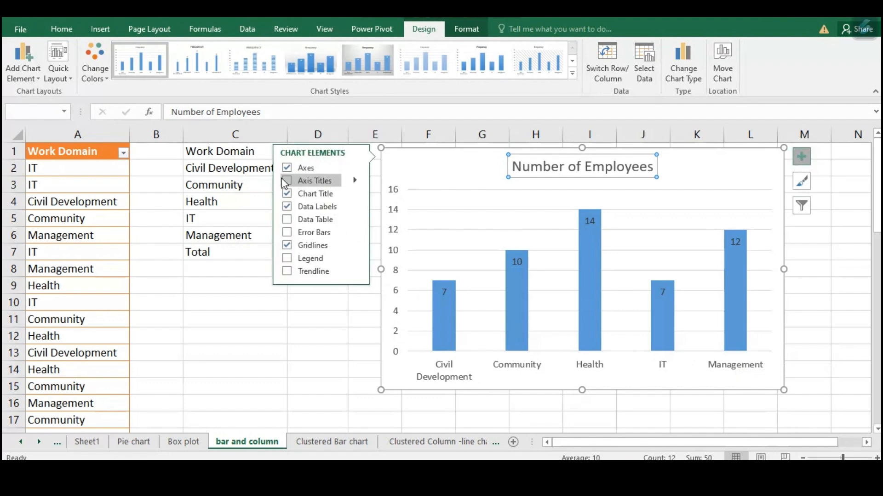
{"action": "left_click", "coordinate": [286, 181]}
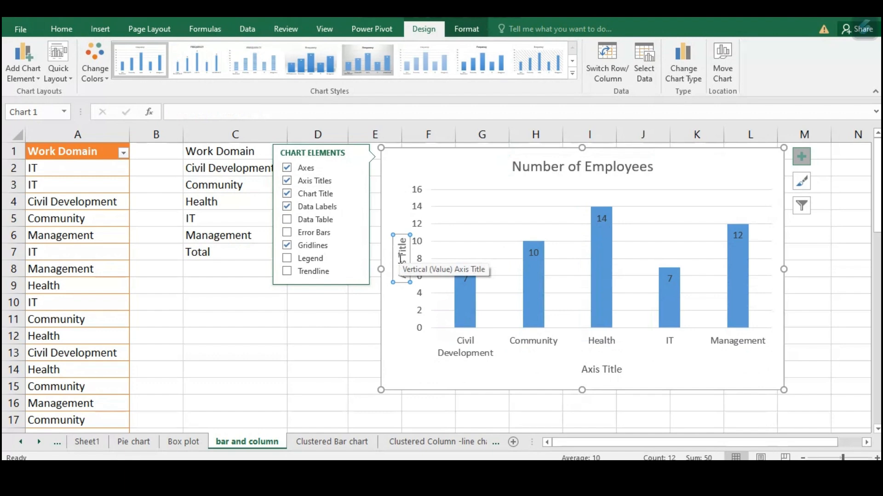
{"action": "type", "text": "Number of employees"}
{"action": "key", "text": "Return"}
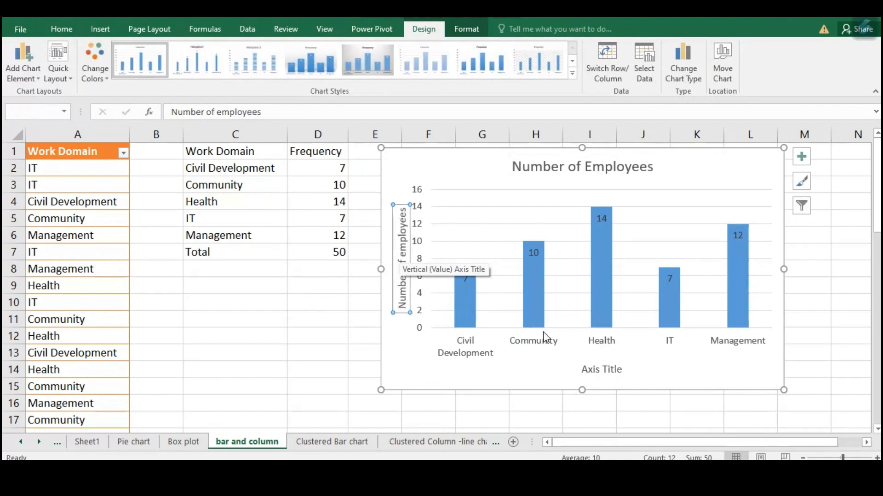
Set the horizontal axis title to "Work Domain"
{"action": "left_click", "coordinate": [603, 370]}
{"action": "type", "text": "Wo"}
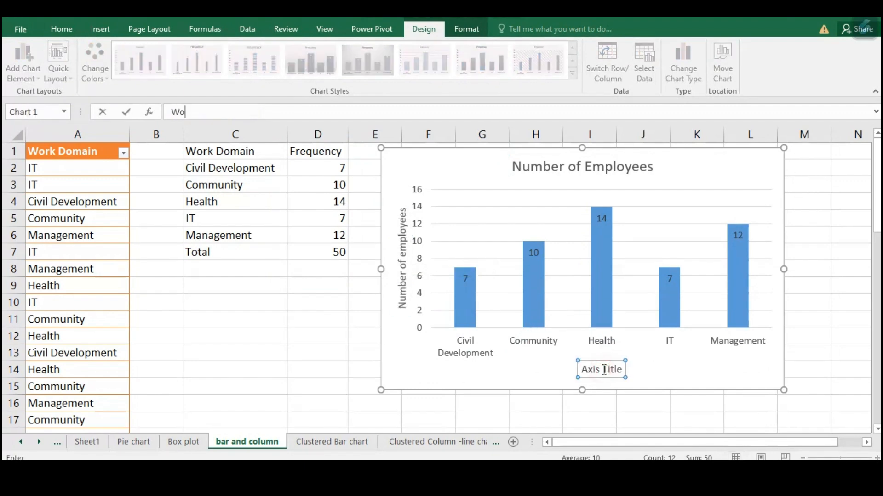
{"action": "type", "text": "rk Domain"}
{"action": "key", "text": "Return"}
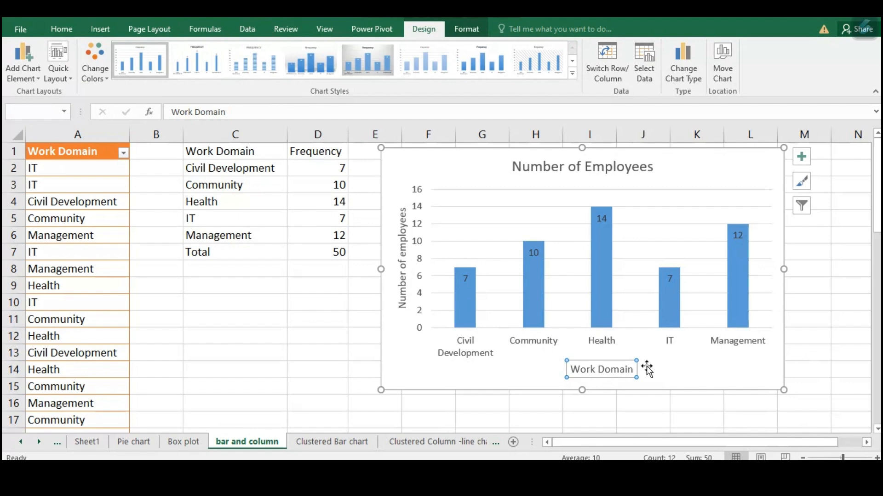
{"action": "left_click", "coordinate": [685, 361]}
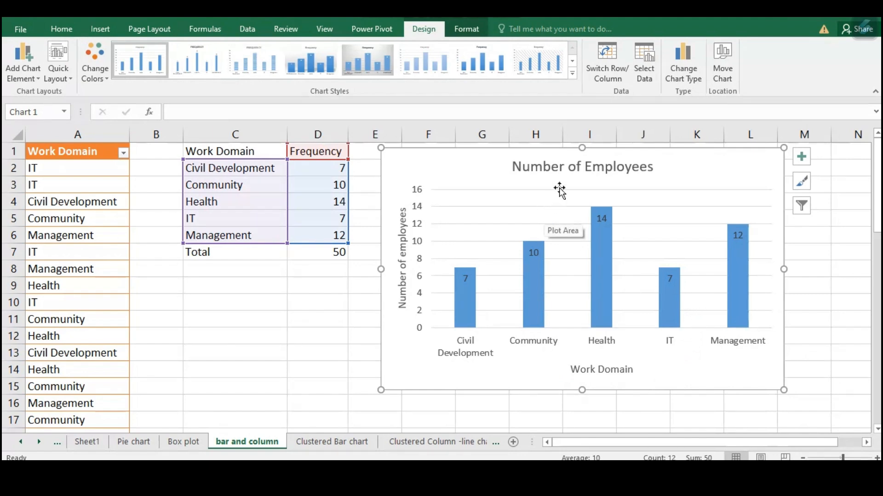
{"action": "left_click", "coordinate": [682, 76]}
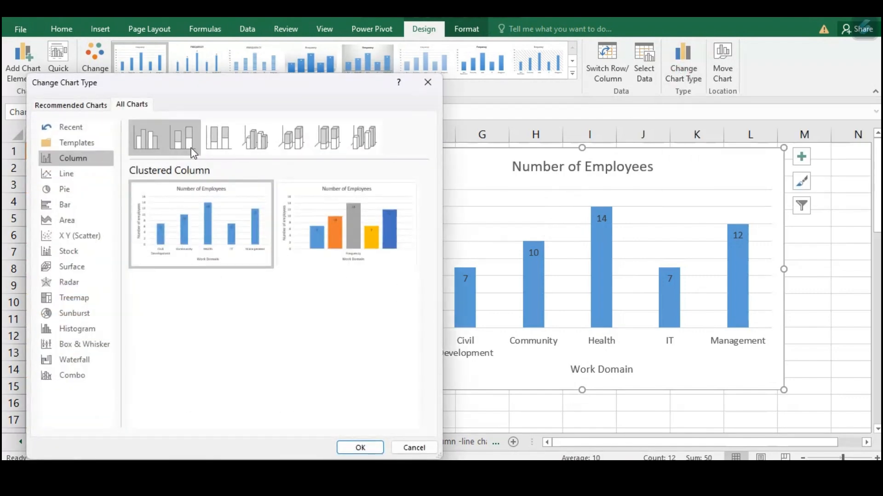
{"action": "left_click", "coordinate": [252, 144]}
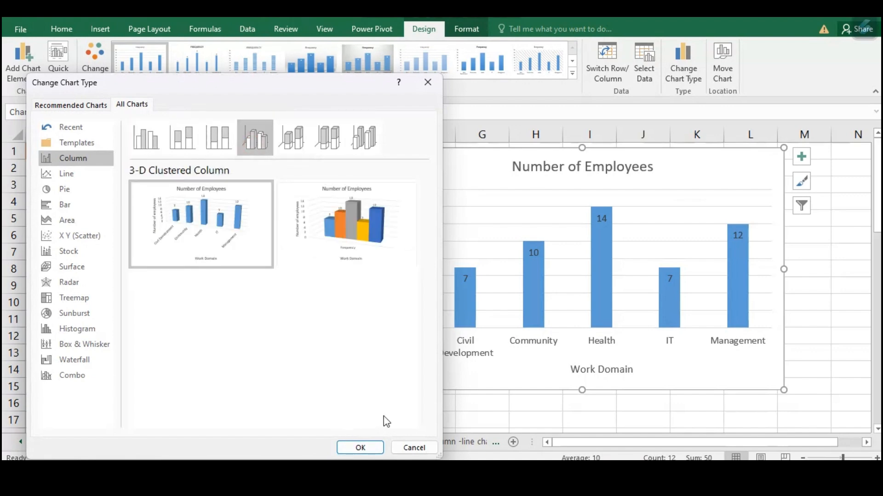
{"action": "mouse_move", "coordinate": [174, 206]}
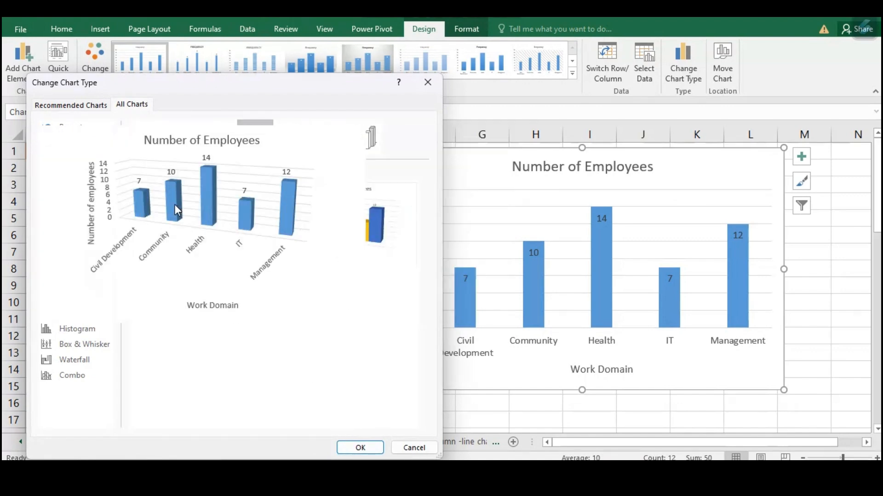
{"action": "left_click", "coordinate": [428, 83]}
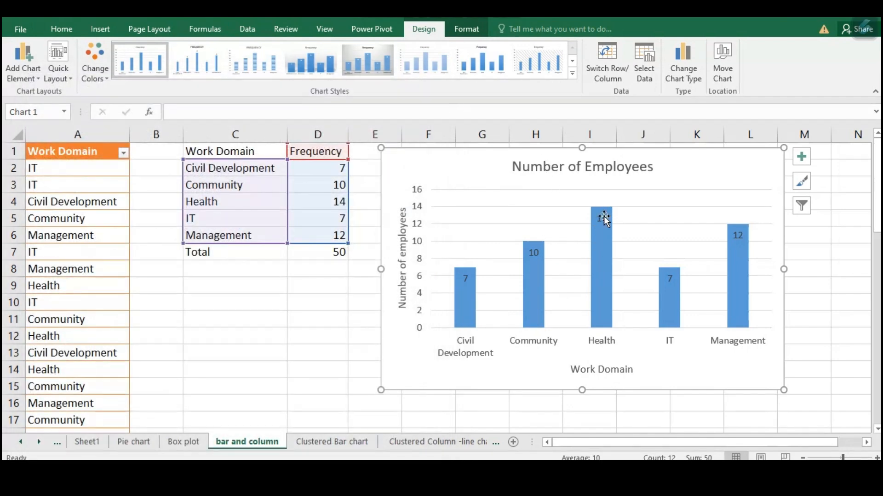
Fill all the chart's columns with a lighter gold theme color
{"action": "left_click", "coordinate": [527, 279]}
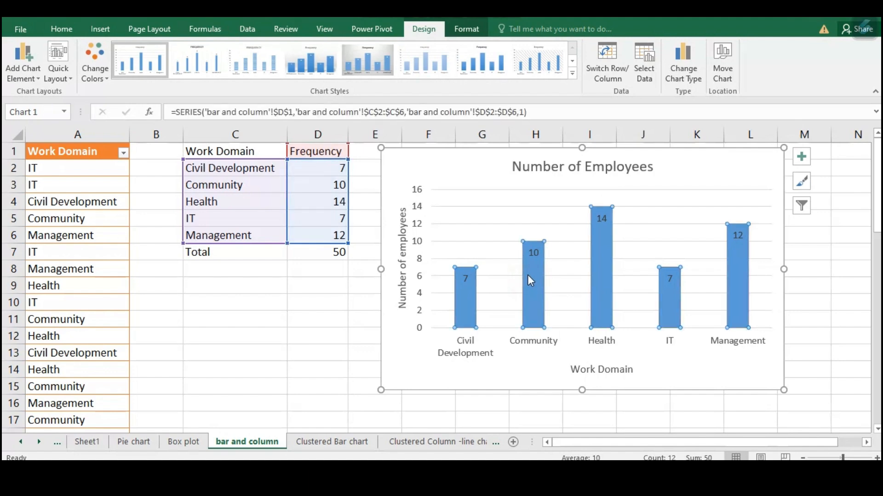
{"action": "right_click", "coordinate": [535, 267]}
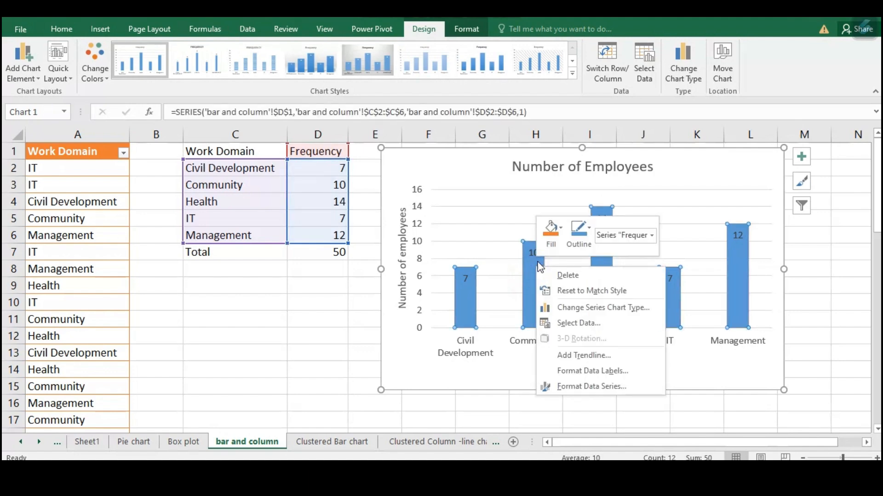
{"action": "left_click", "coordinate": [562, 234]}
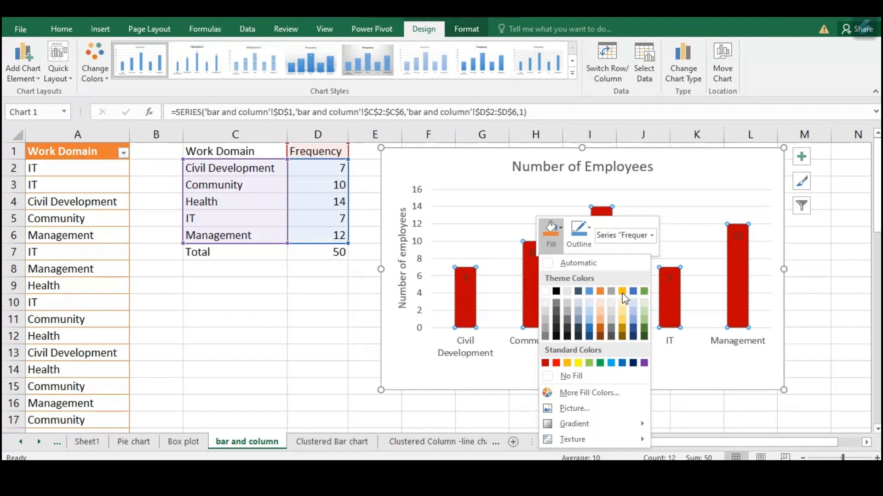
{"action": "left_click", "coordinate": [624, 319]}
{"action": "left_click", "coordinate": [676, 389]}
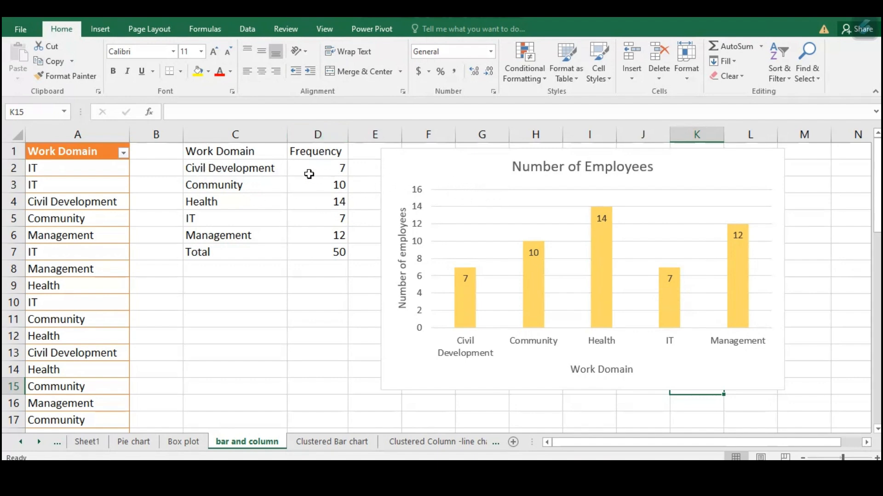
Sort the frequency table by the Frequency column from largest to smallest
{"action": "left_click", "coordinate": [254, 169]}
{"action": "left_click", "coordinate": [334, 169]}
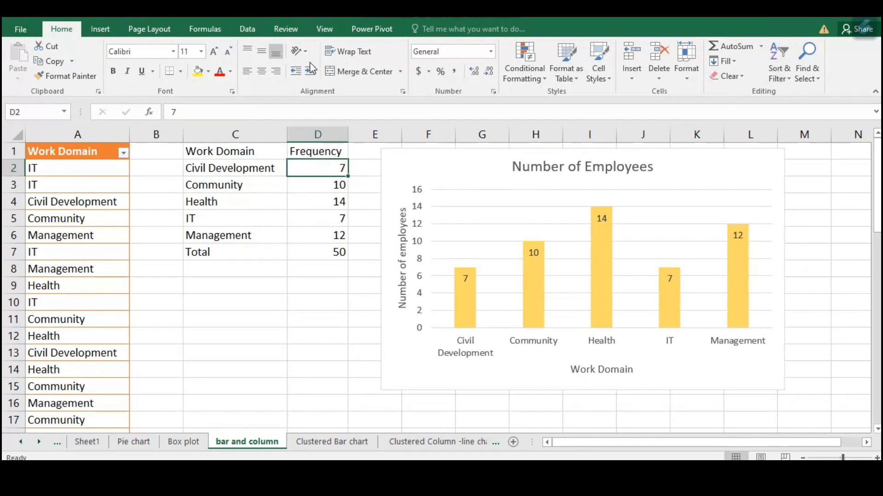
{"action": "left_click", "coordinate": [780, 67]}
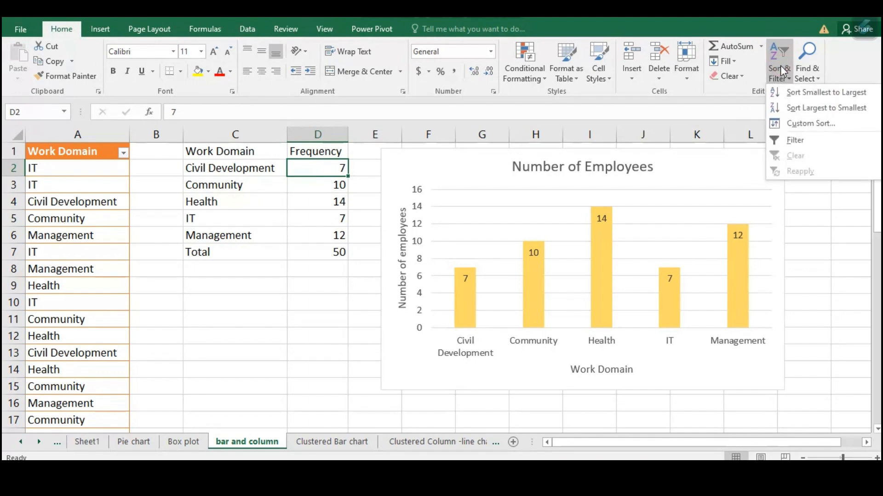
{"action": "left_click", "coordinate": [797, 109]}
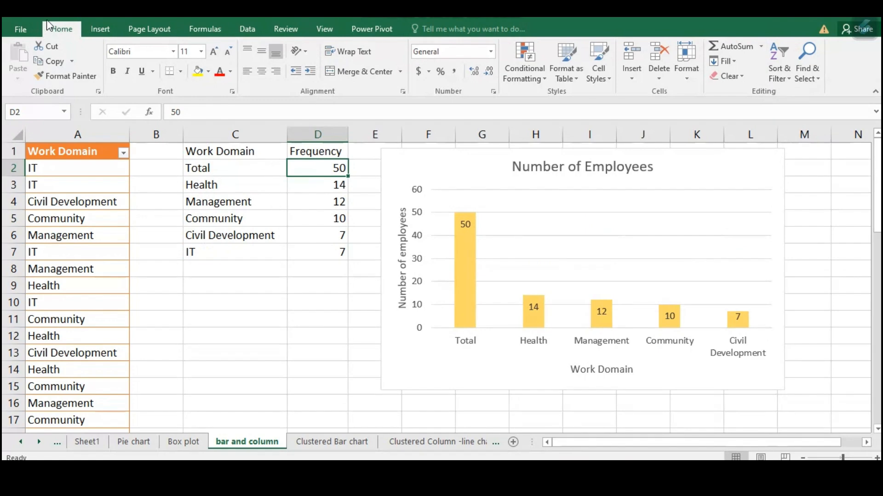
Undo the last sort and clear the Total row's label and value from the frequency table
{"action": "key", "text": "ctrl+z"}
{"action": "left_click", "coordinate": [230, 252]}
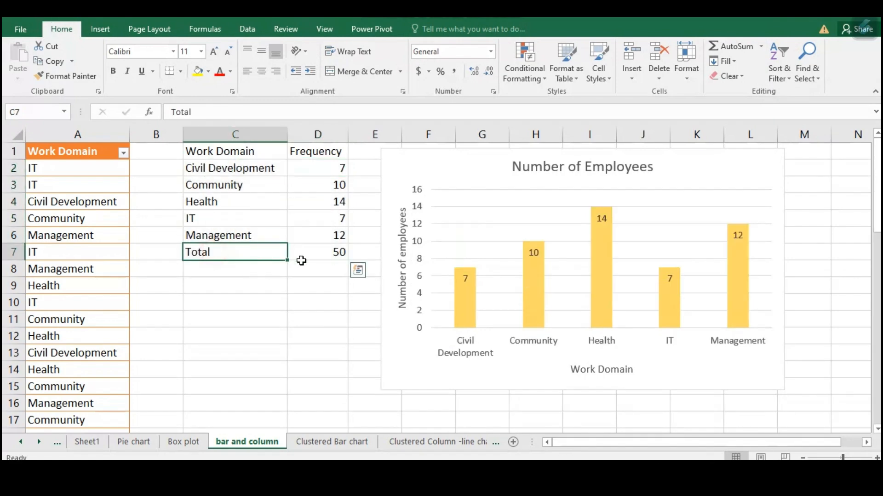
{"action": "left_click_drag", "start_coordinate": [287, 260], "coordinate": [305, 260]}
{"action": "key", "text": "Delete"}
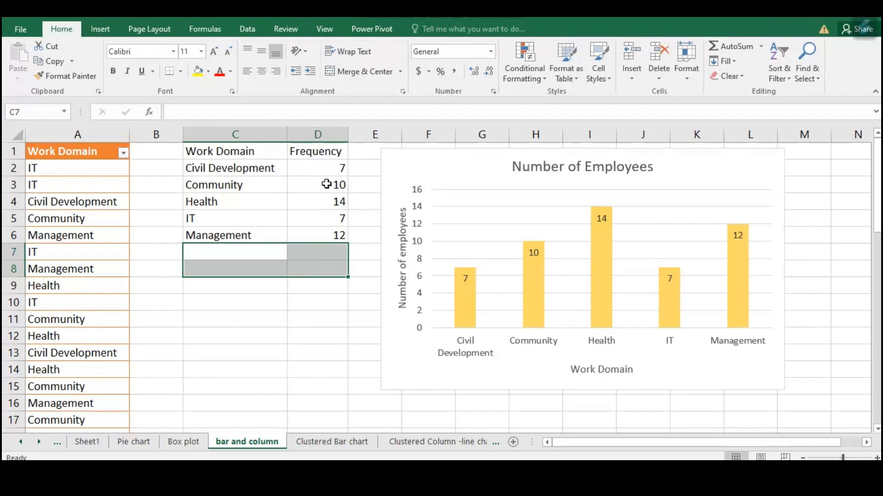
Sort the remaining work domain rows by Frequency from largest to smallest
{"action": "left_click", "coordinate": [333, 164]}
{"action": "left_click", "coordinate": [783, 73]}
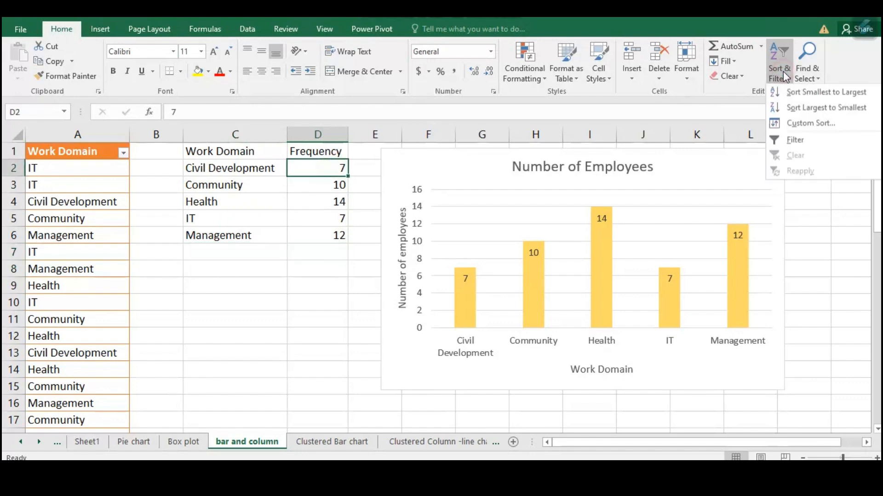
{"action": "left_click", "coordinate": [826, 108]}
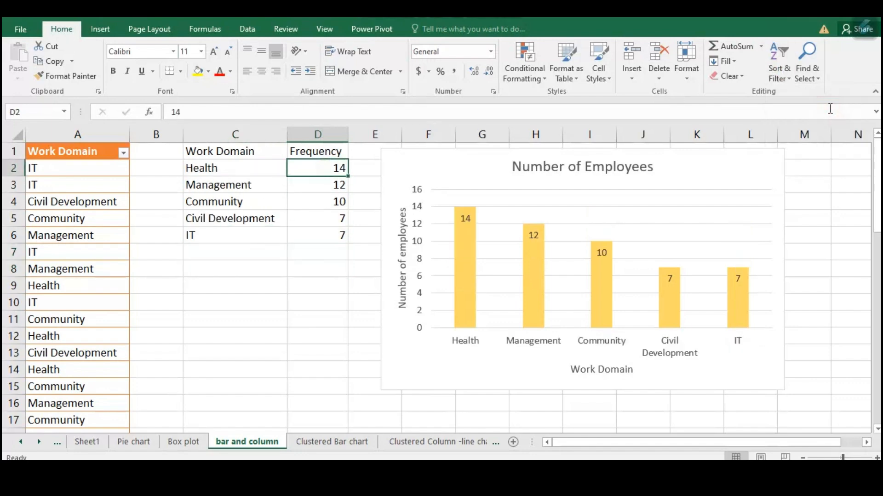
Change the Number of Employees column chart to a Clustered Bar chart
{"action": "left_click", "coordinate": [442, 386]}
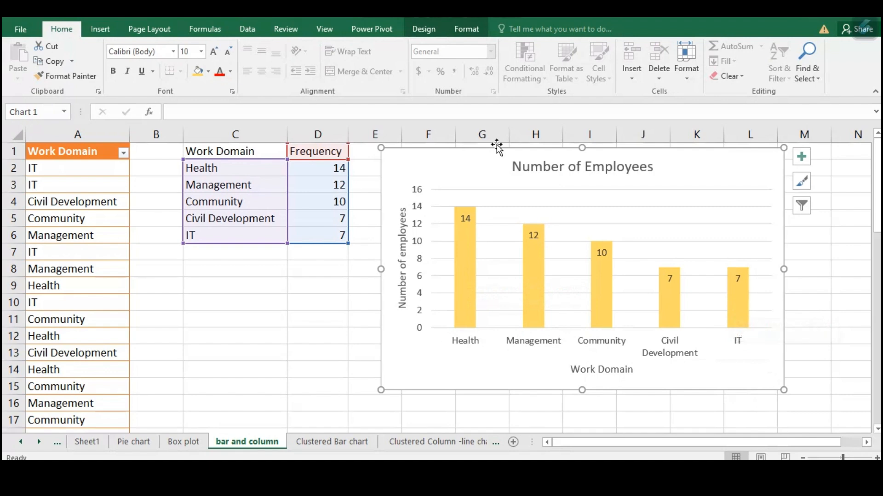
{"action": "left_click", "coordinate": [322, 316]}
{"action": "left_click", "coordinate": [415, 182]}
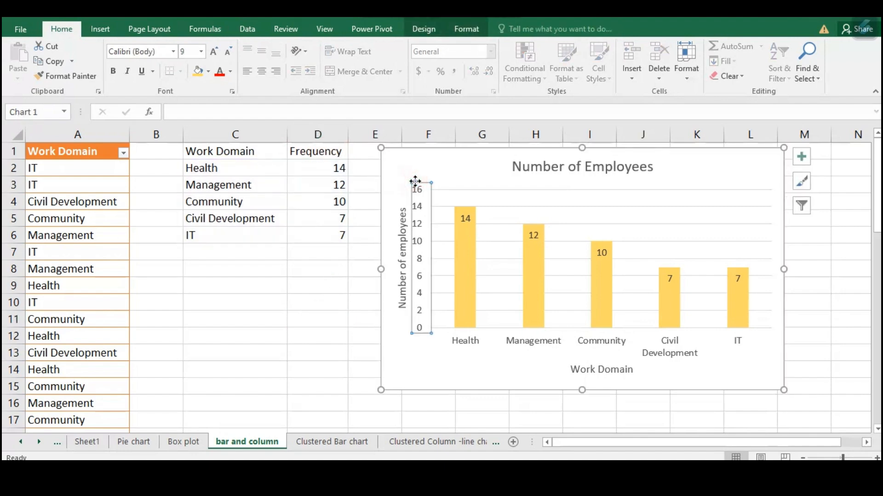
{"action": "left_click", "coordinate": [431, 155]}
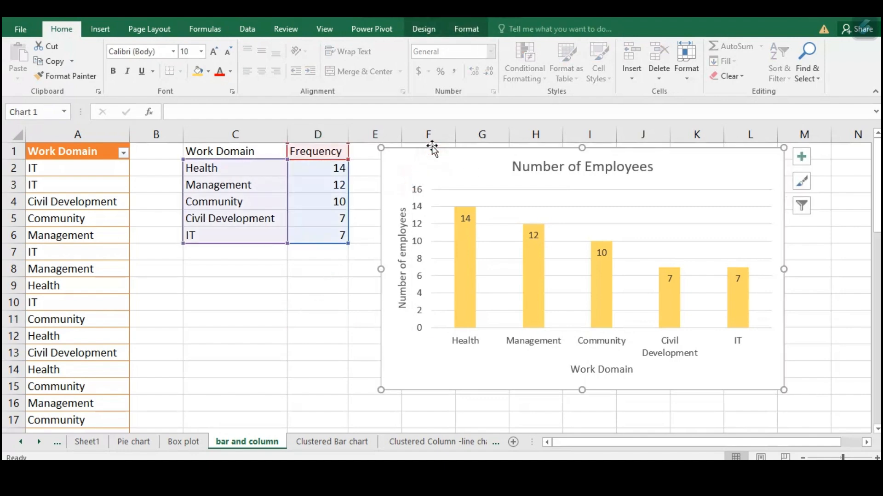
{"action": "left_click", "coordinate": [425, 29]}
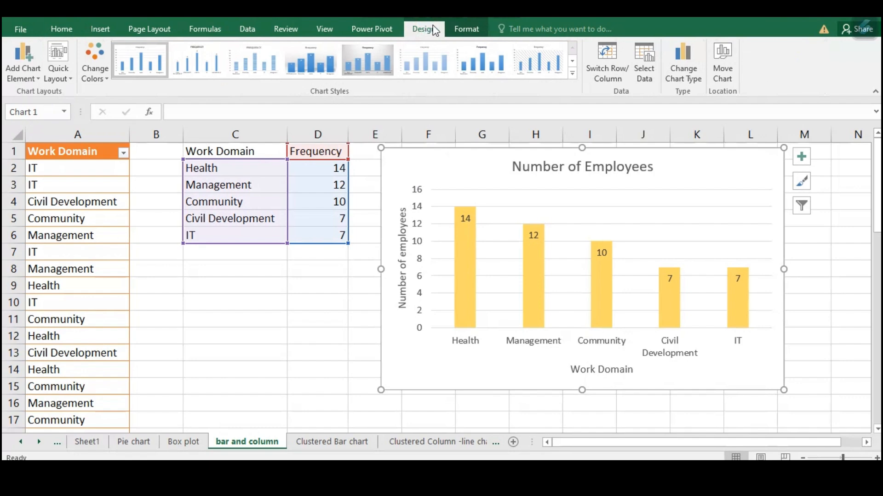
{"action": "left_click", "coordinate": [686, 73]}
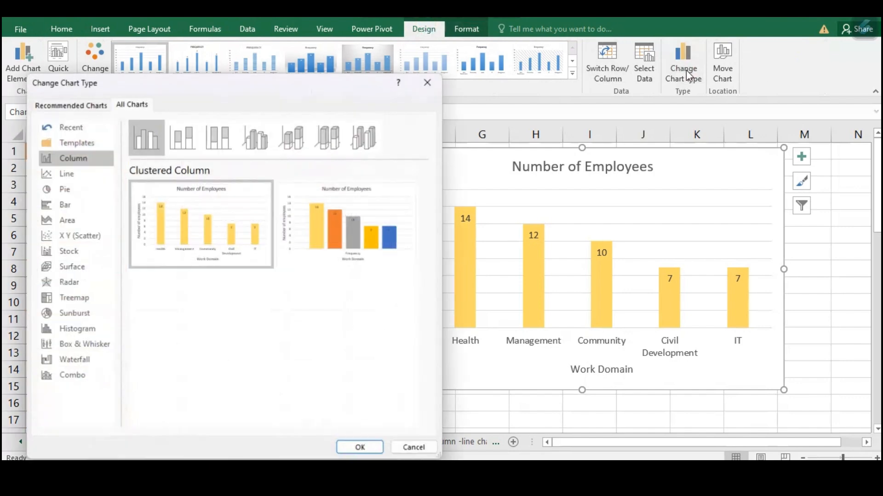
{"action": "left_click", "coordinate": [66, 207]}
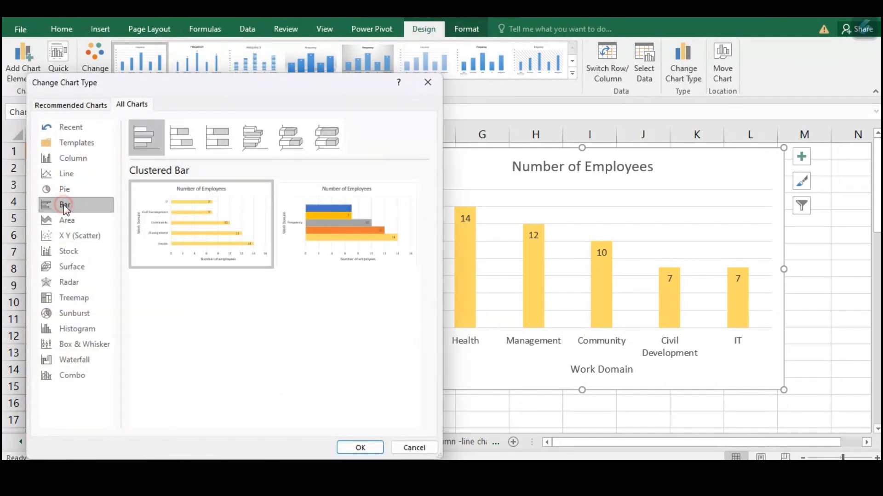
{"action": "mouse_move", "coordinate": [171, 191]}
{"action": "left_click", "coordinate": [360, 447]}
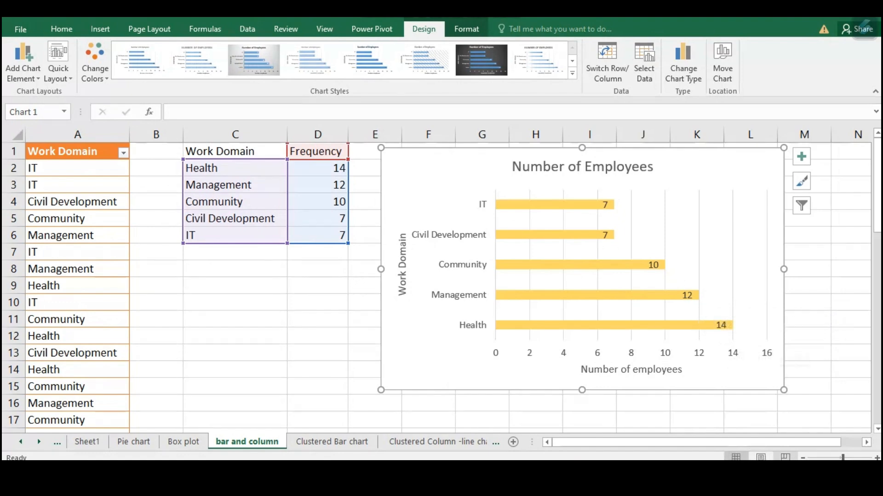
{"action": "left_click", "coordinate": [758, 478]}
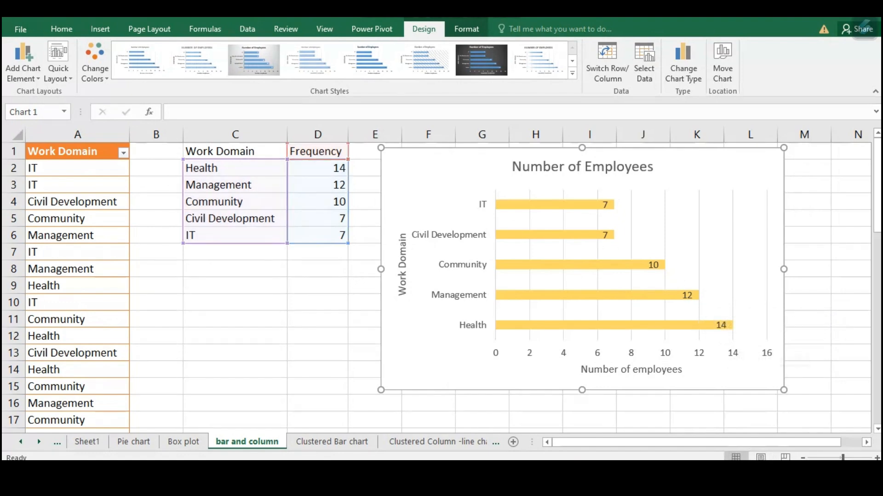